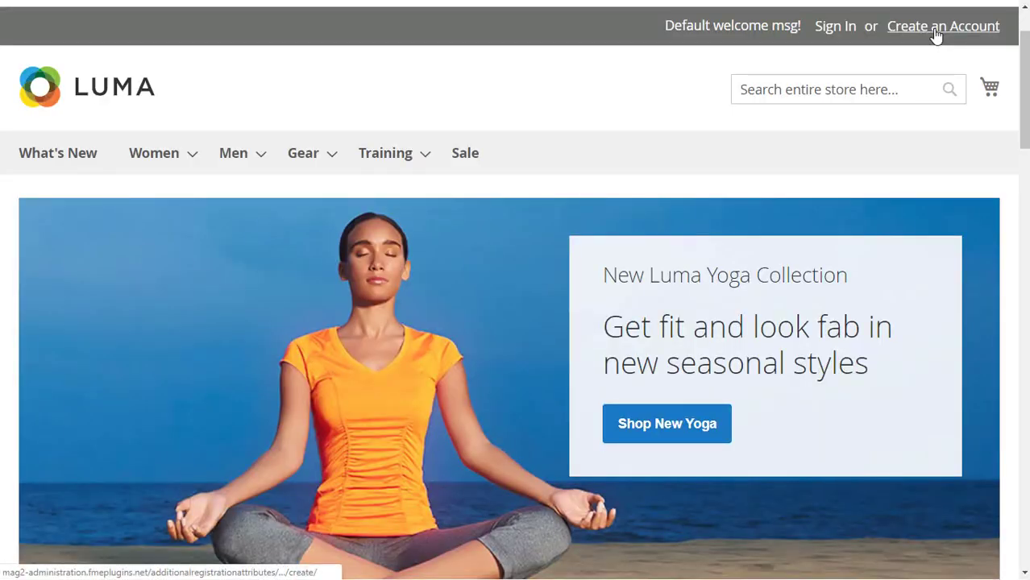
# Open the Create New Customer Account form and scroll through fields like Customer Type and Project Proposal.
pyautogui.click(933, 33)
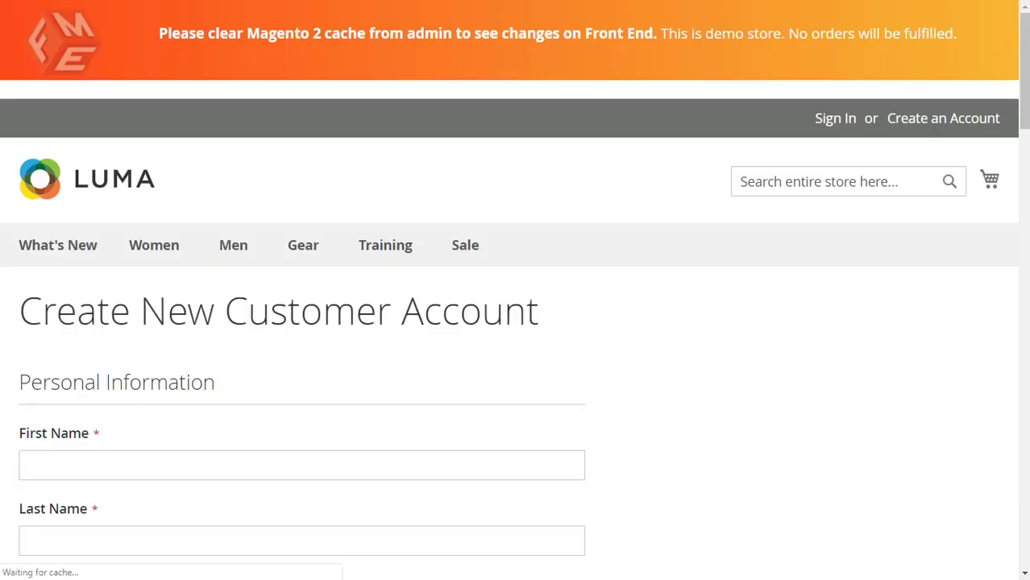
pyautogui.scroll(-5, 516, 290)
pyautogui.scroll(-7, 516, 290)
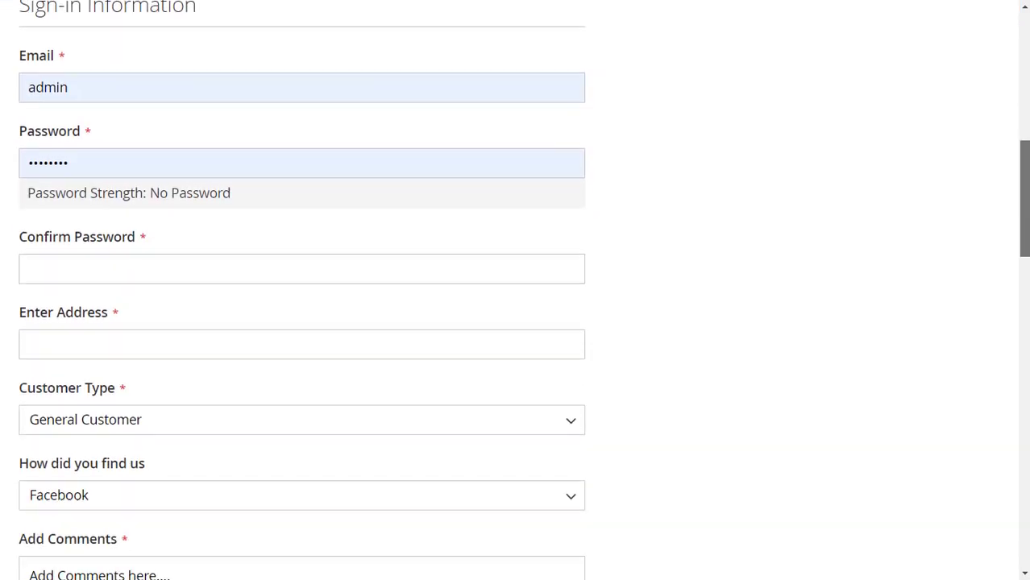
pyautogui.scroll(-6, 302, 290)
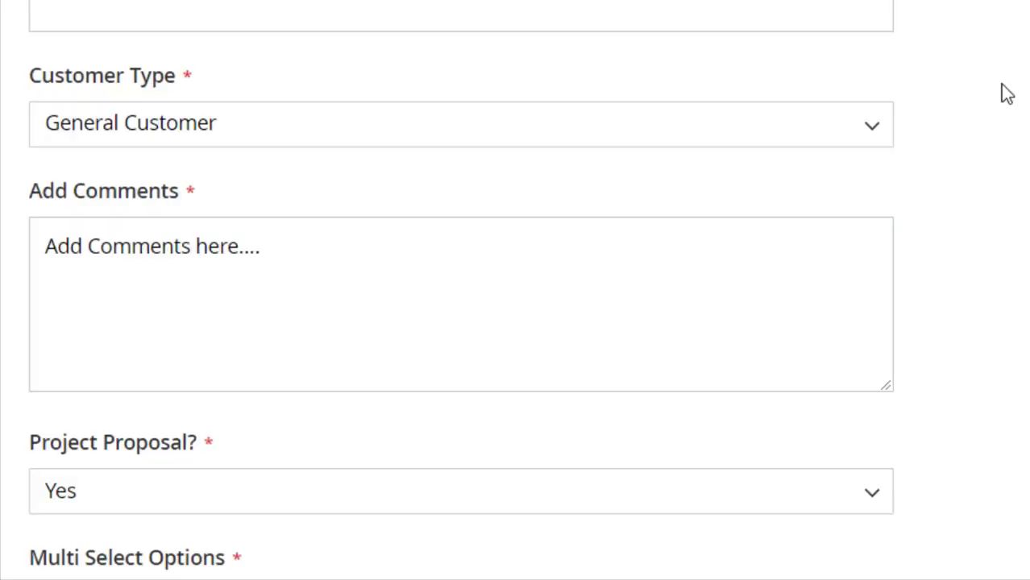
# Change Customer Type from General Customer to B2B and start on the Company Name field.
pyautogui.click(874, 128)
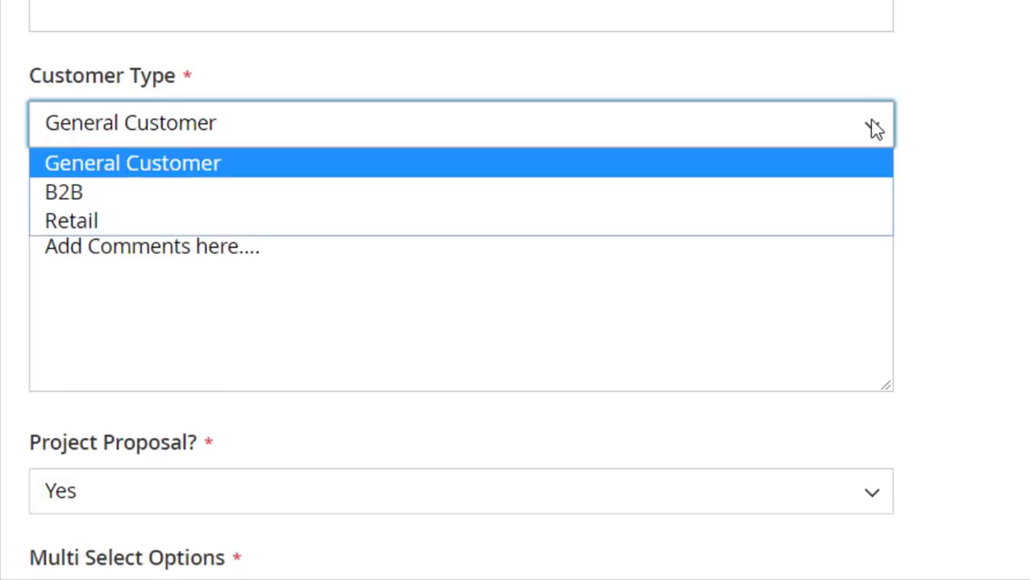
pyautogui.click(827, 163)
pyautogui.click(987, 134)
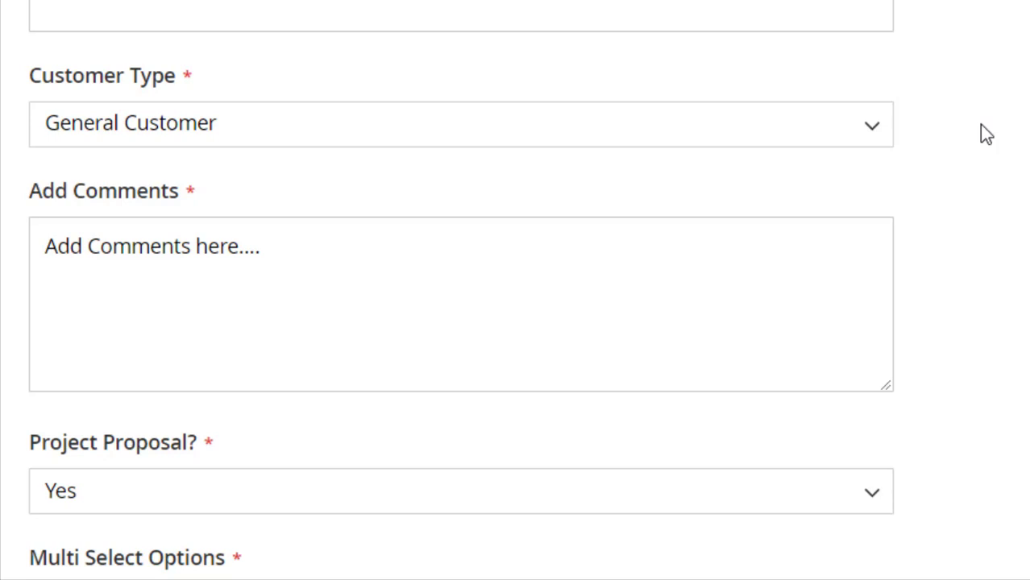
pyautogui.click(880, 129)
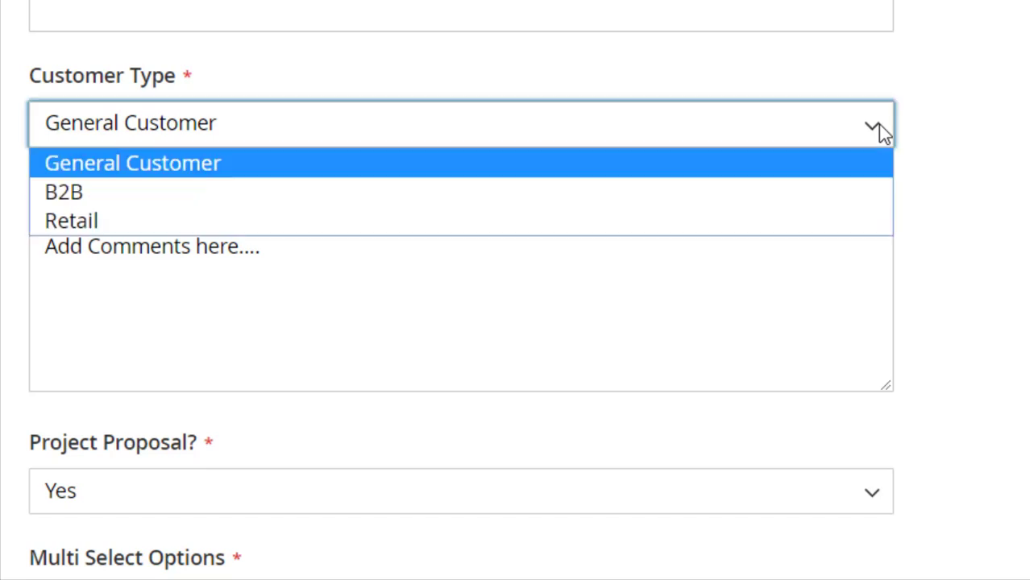
pyautogui.click(779, 191)
pyautogui.click(700, 243)
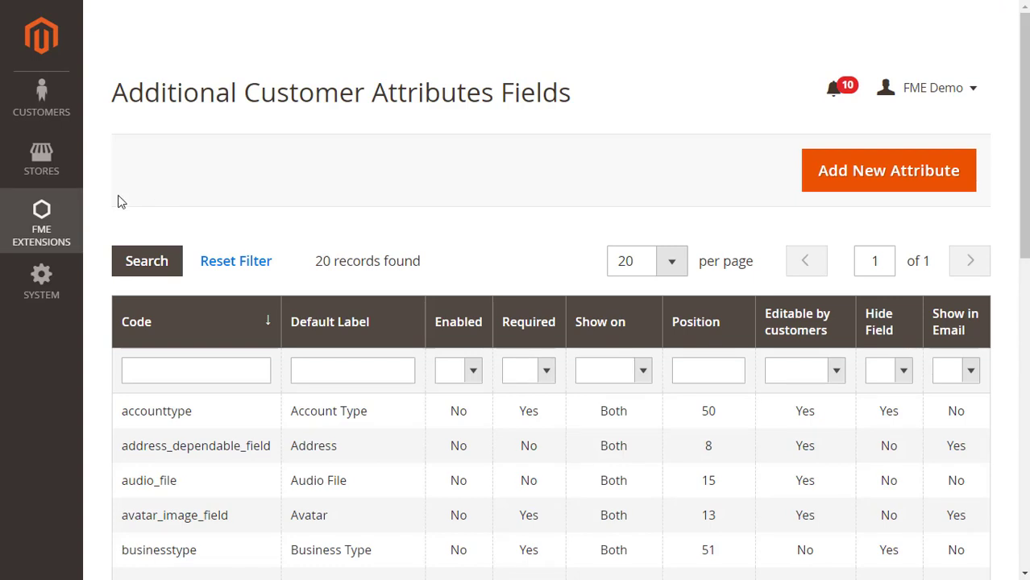
# Dismiss the FME Extensions menu and start a blank customer attribute with Add New Attribute.
pyautogui.click(61, 225)
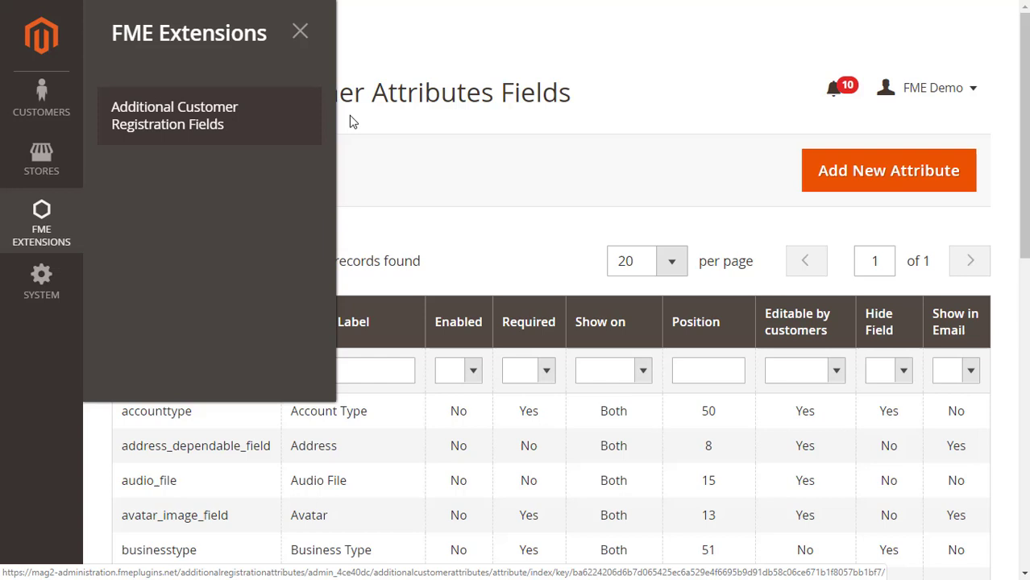
pyautogui.click(404, 122)
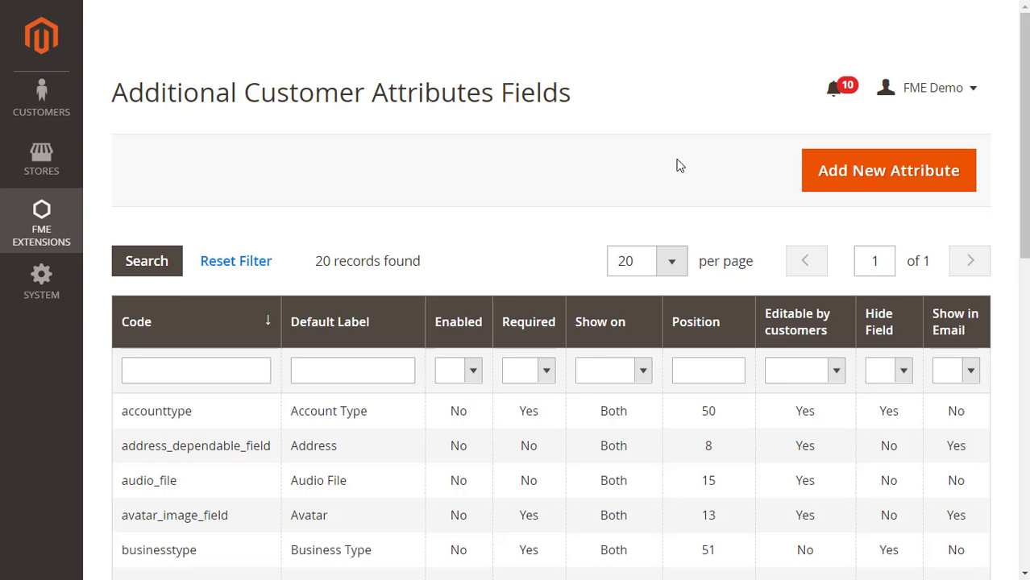
pyautogui.click(825, 183)
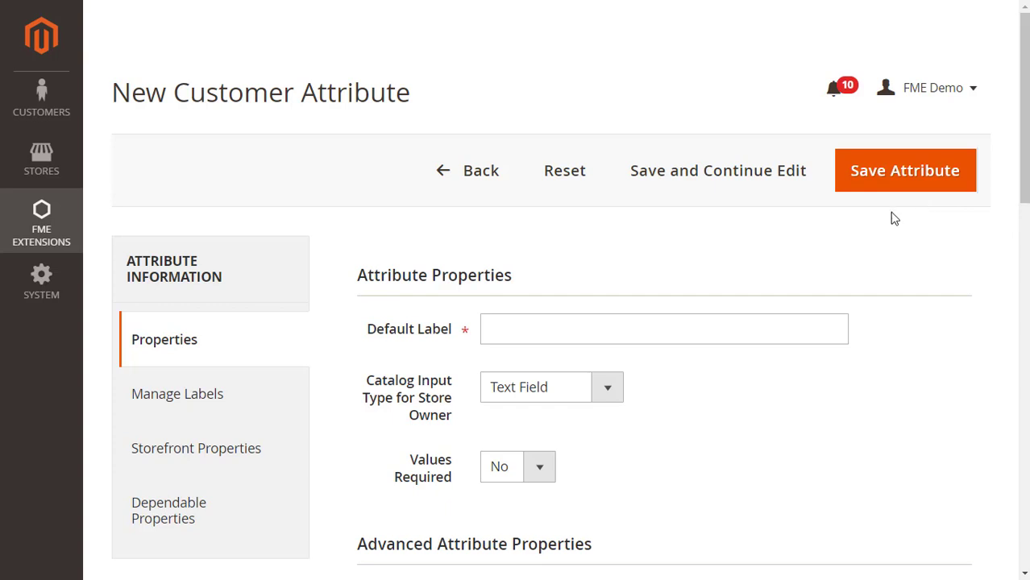
# Label the attribute 'How did you find us' as a Dropdown with Values Required set to Yes.
pyautogui.click(682, 328)
pyautogui.click(607, 401)
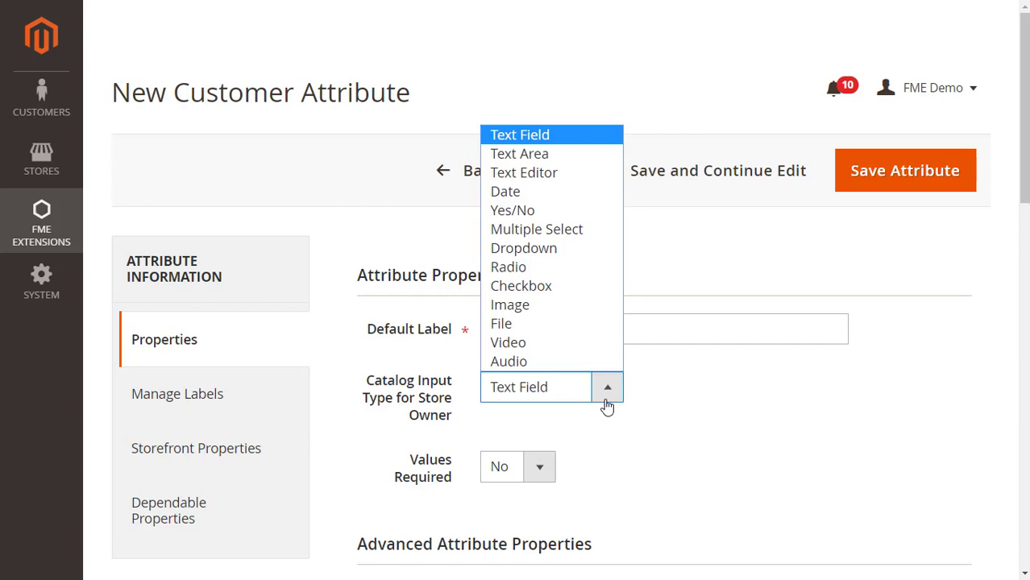
pyautogui.click(607, 403)
pyautogui.click(539, 468)
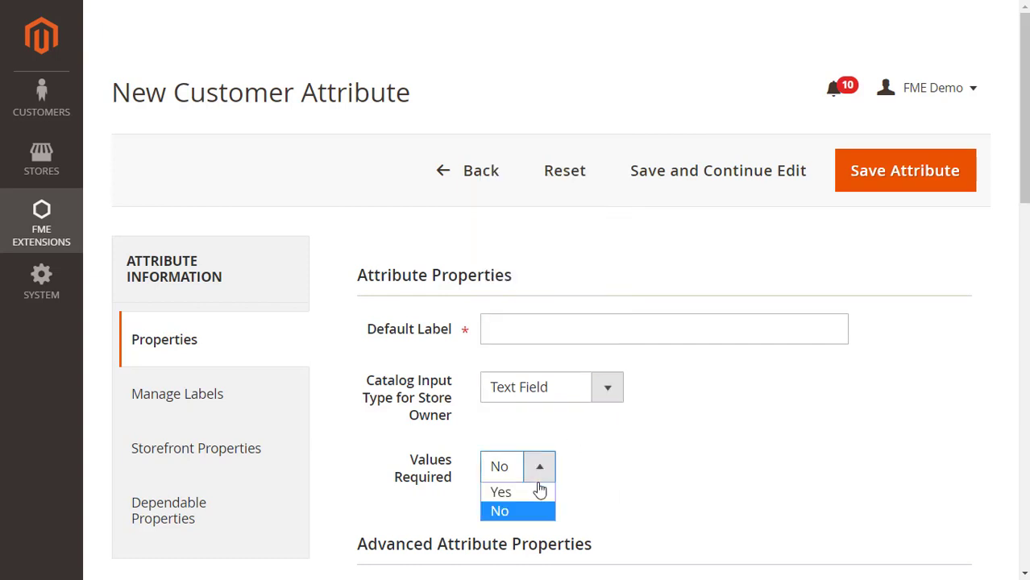
pyautogui.click(539, 492)
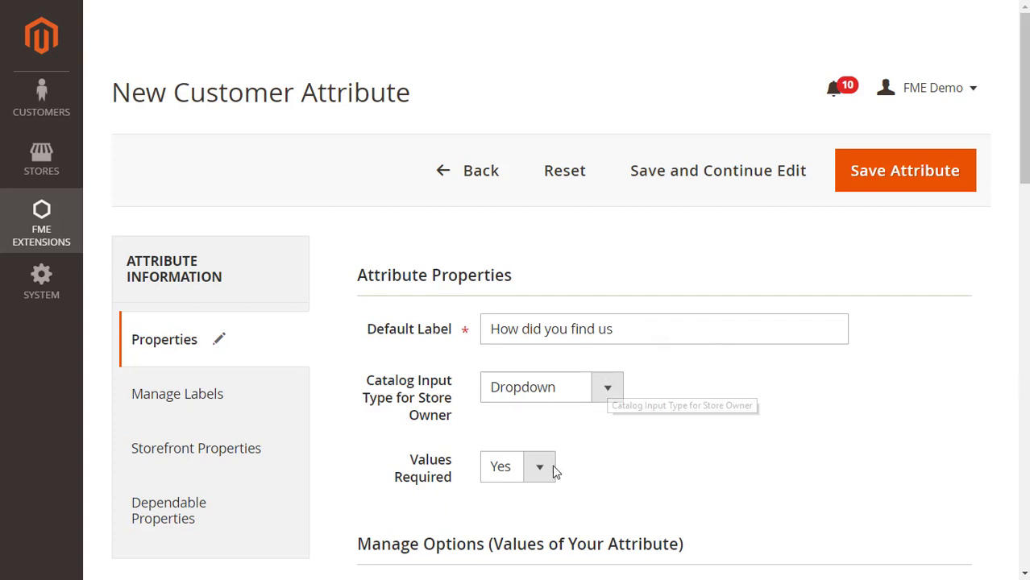
pyautogui.moveTo(1023, 97); pyautogui.dragTo(1024, 211)
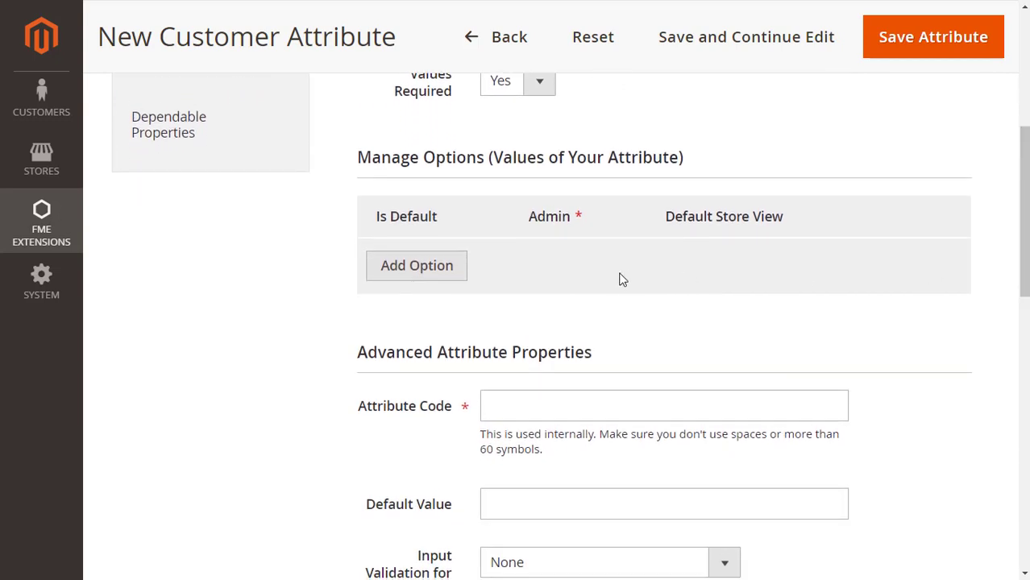
# Add Facebook, Twitter and Google options, mark Facebook as default, and set attribute code h13.
pyautogui.click(450, 275)
pyautogui.click(437, 322)
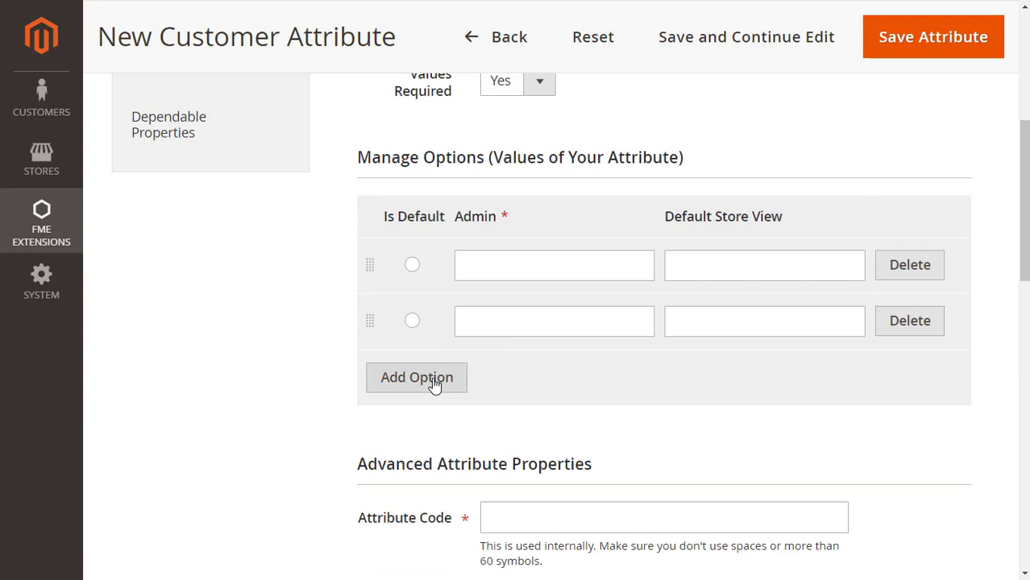
pyautogui.click(434, 385)
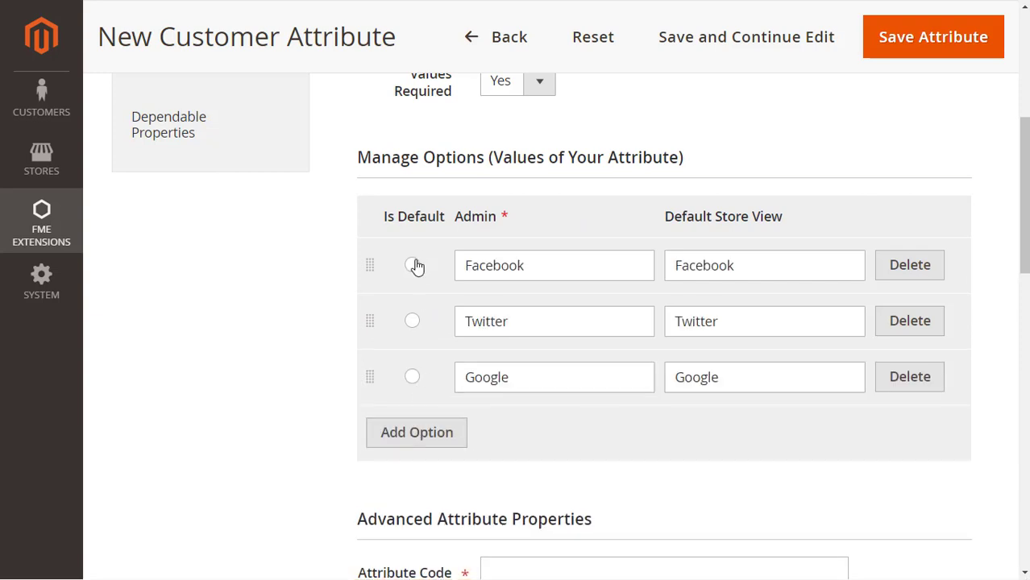
pyautogui.click(413, 266)
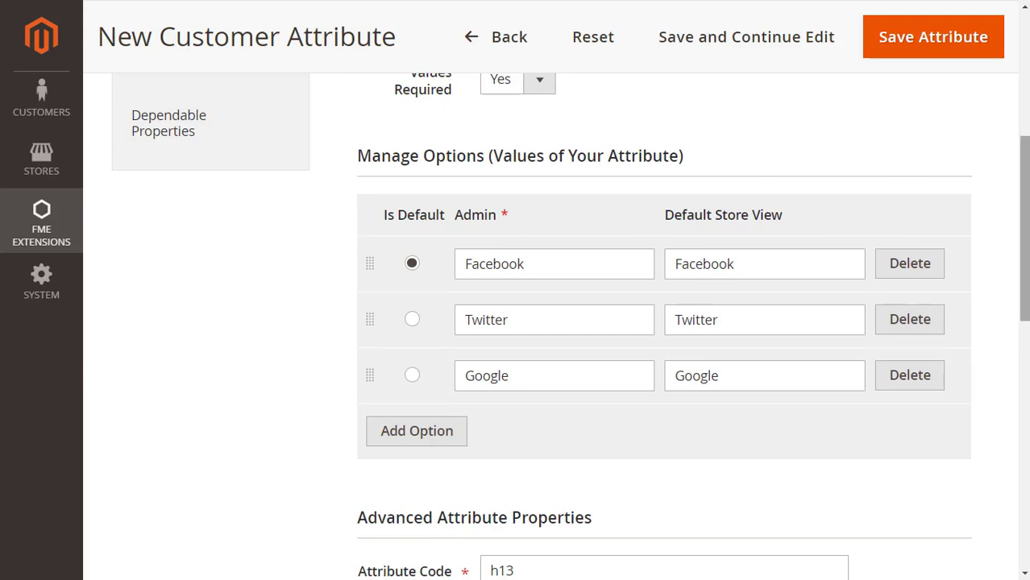
pyautogui.moveTo(1024, 197); pyautogui.dragTo(1024, 326)
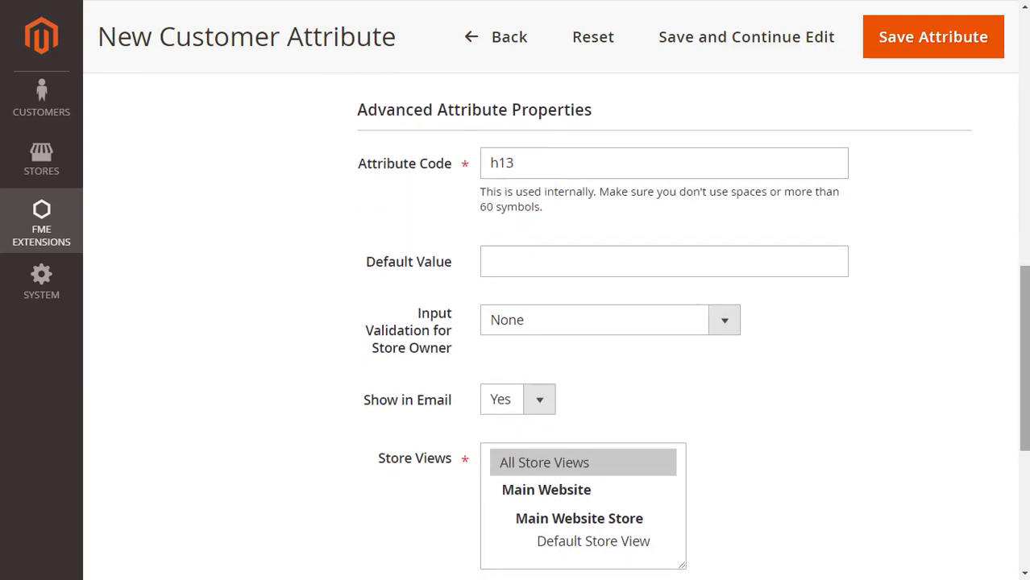
# Keep input validation at None, enable Show in Email, and select All Store Views and all customer groups.
pyautogui.click(658, 159)
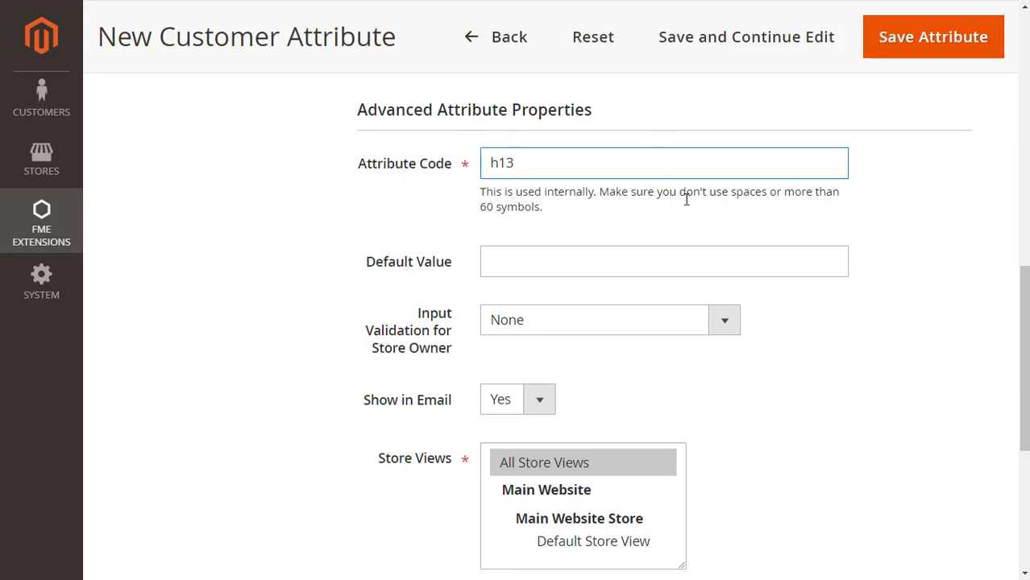
pyautogui.click(723, 335)
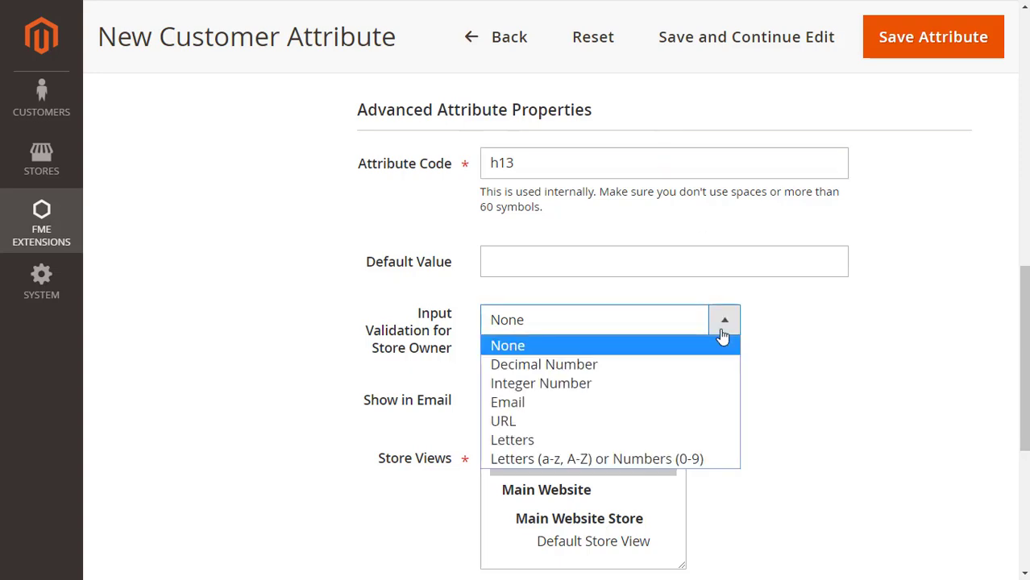
pyautogui.click(721, 334)
pyautogui.click(545, 407)
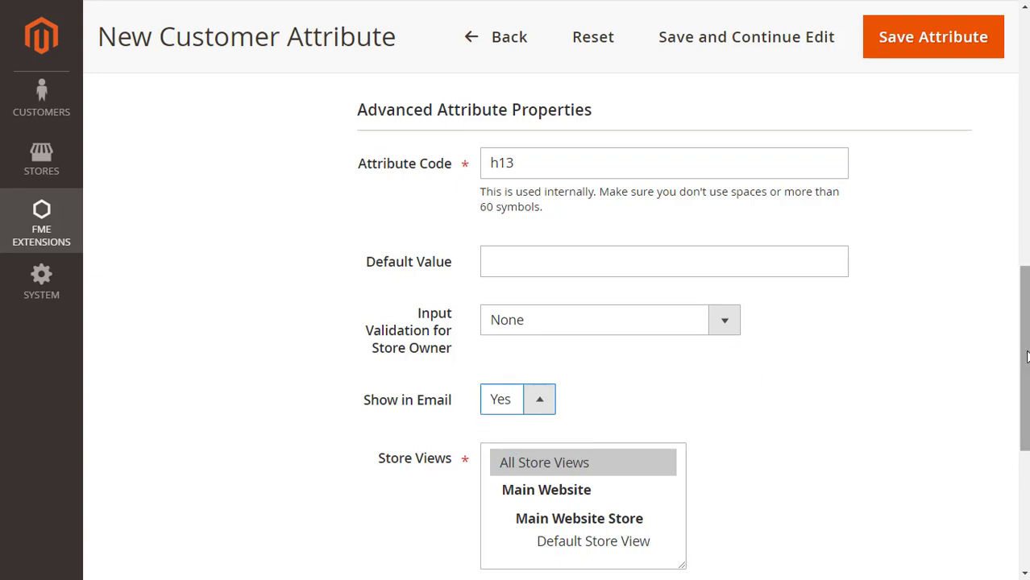
pyautogui.moveTo(1026, 367); pyautogui.dragTo(1027, 445)
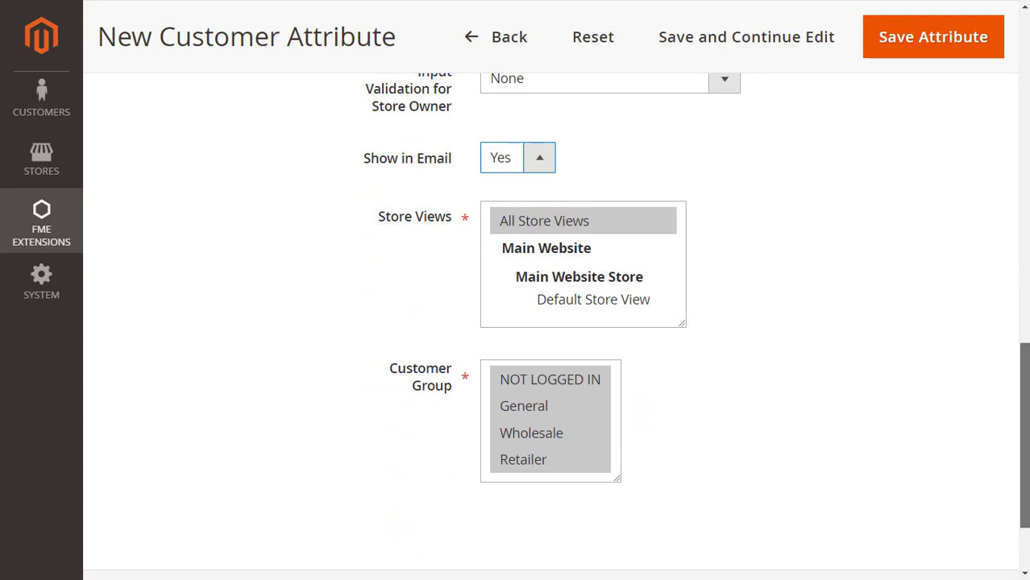
pyautogui.scroll(10, 639, 183)
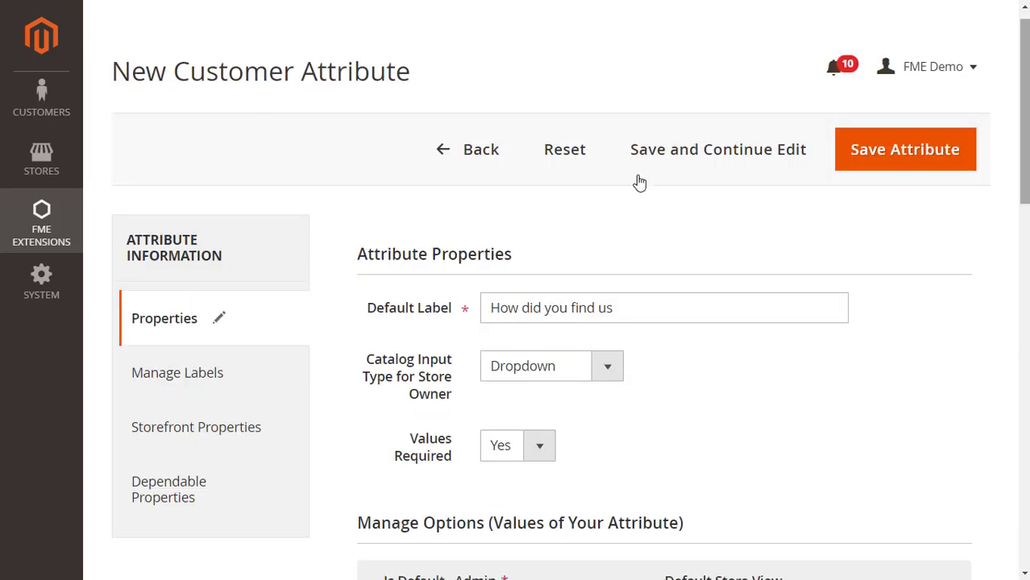
# In Storefront Properties, set Enabled to Yes, keep Show on as Both, and set Position 1.
pyautogui.click(269, 373)
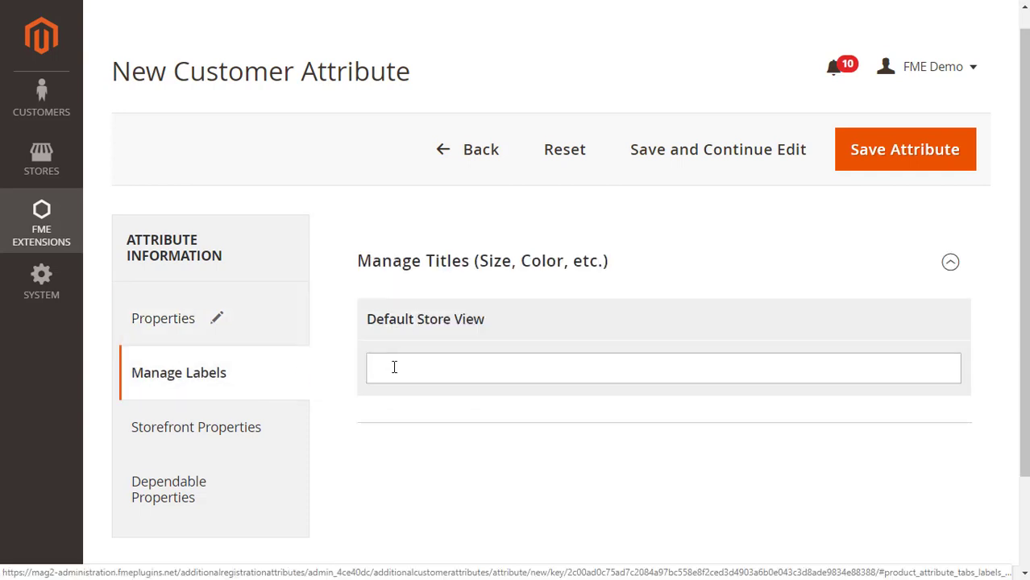
pyautogui.click(254, 445)
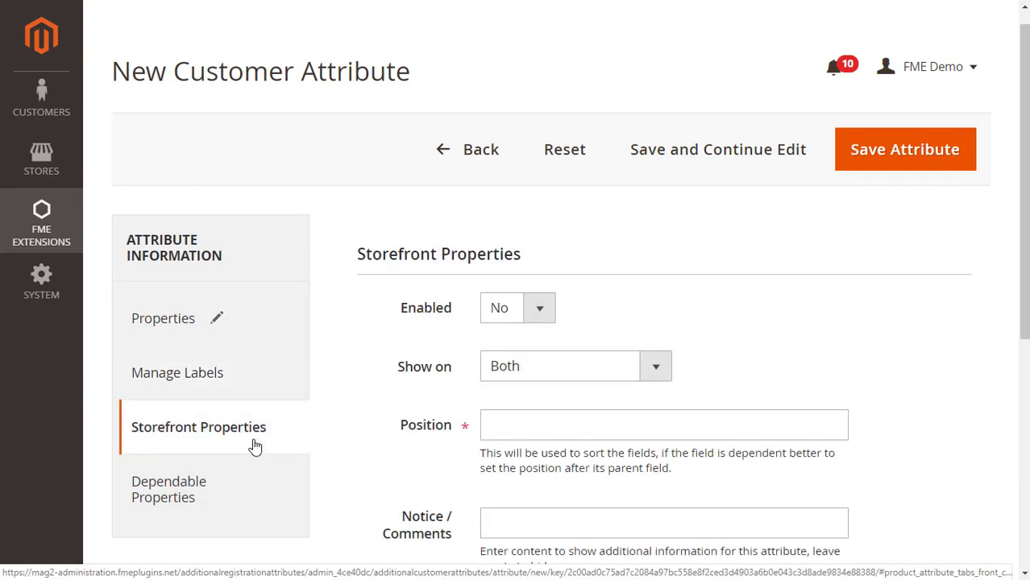
pyautogui.click(545, 320)
pyautogui.click(542, 333)
pyautogui.click(670, 368)
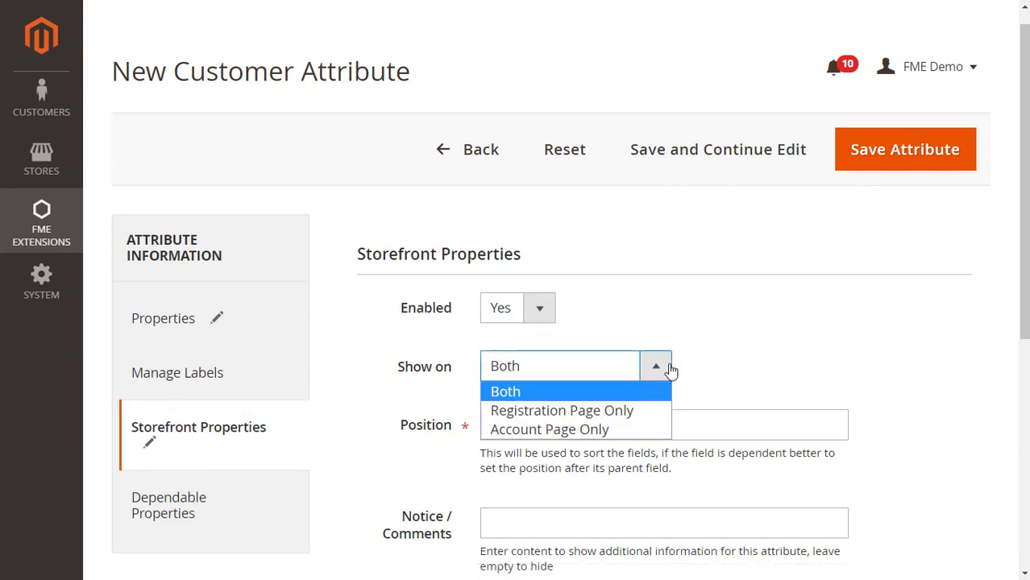
pyautogui.click(669, 368)
pyautogui.click(647, 433)
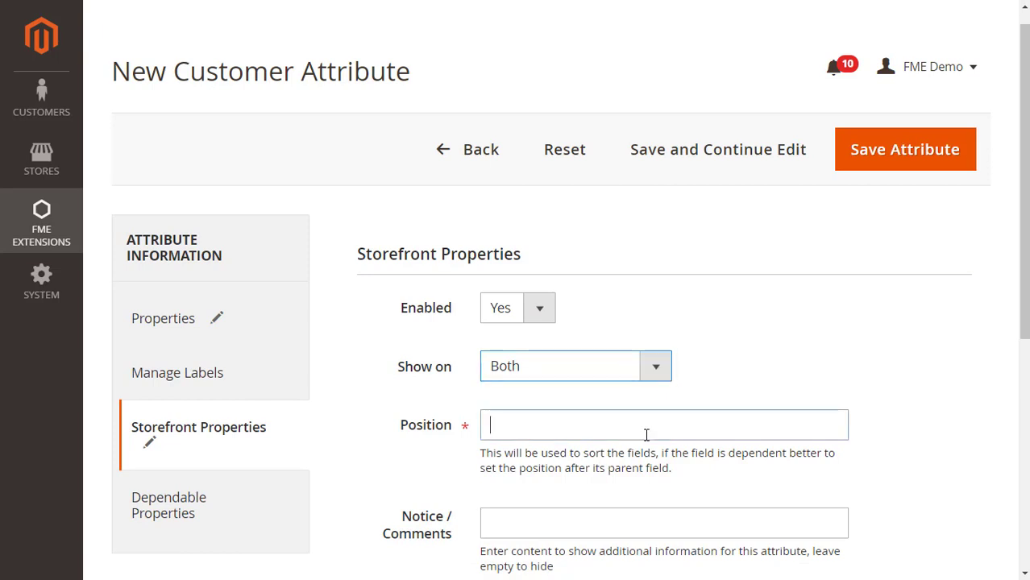
pyautogui.write('1')
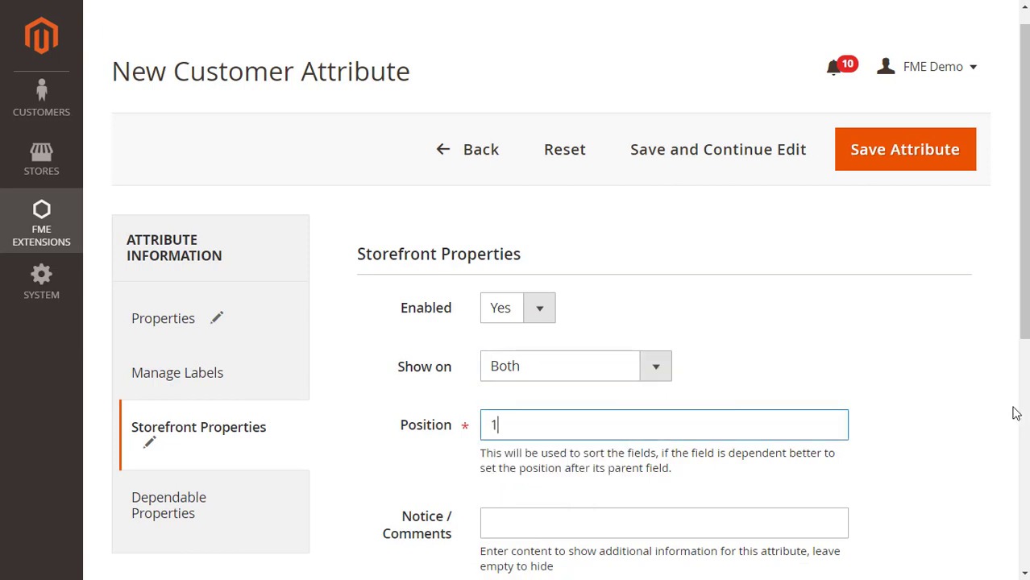
pyautogui.scroll(-2, 1026, 355)
pyautogui.moveTo(1025, 351); pyautogui.dragTo(1028, 462)
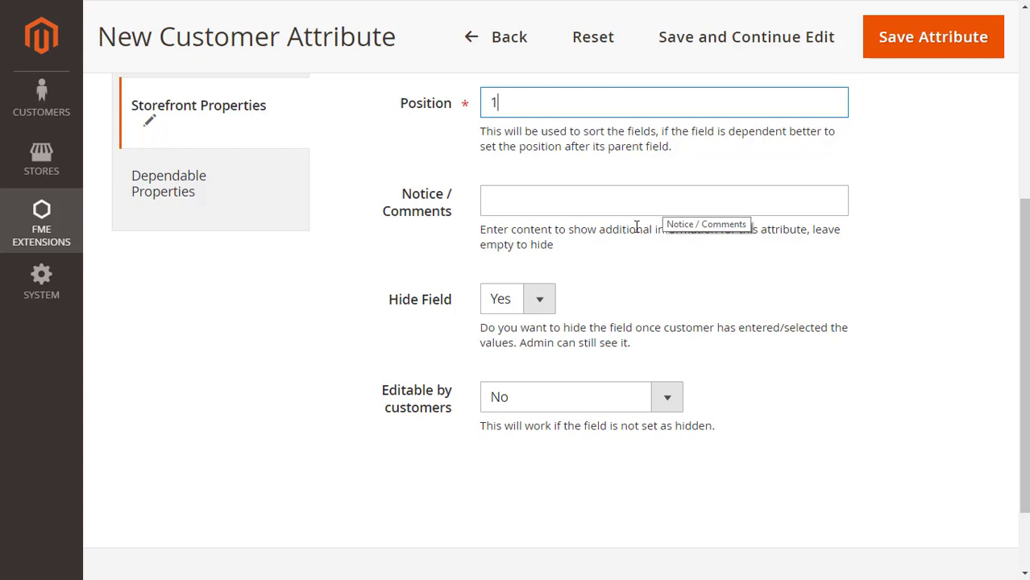
# Set Hide Field to No and Editable by customers to Yes.
pyautogui.click(549, 300)
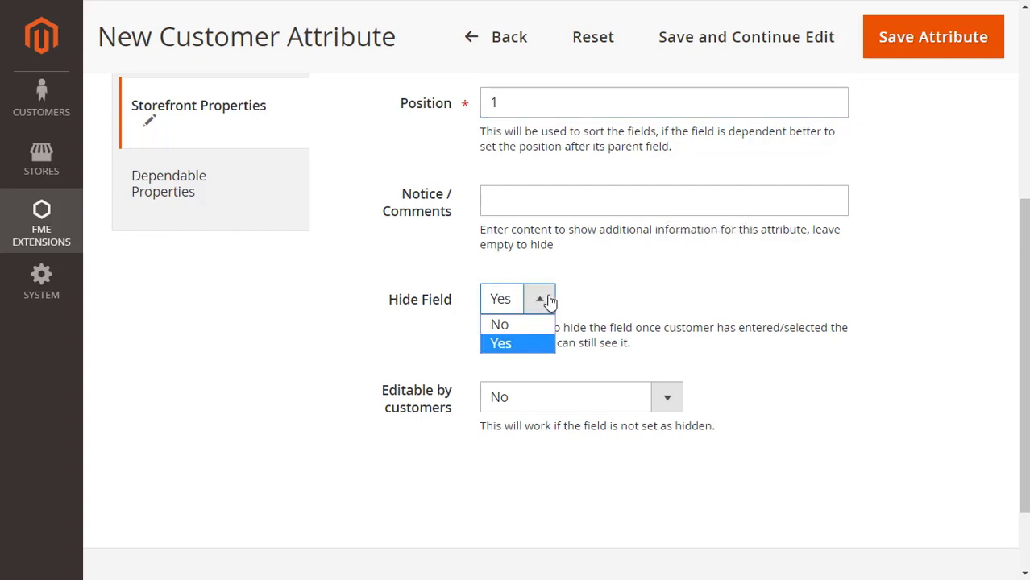
pyautogui.click(543, 327)
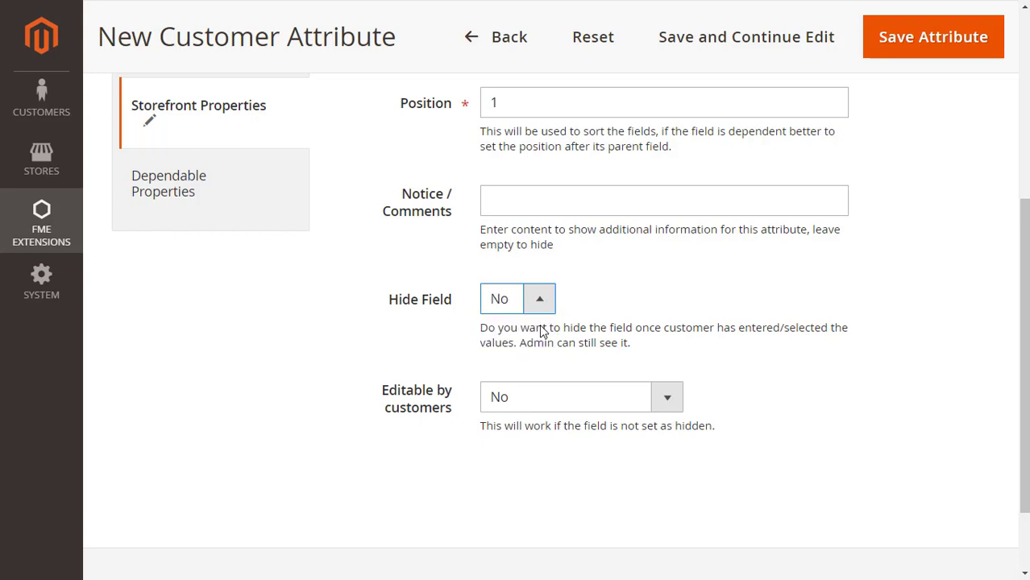
pyautogui.click(677, 407)
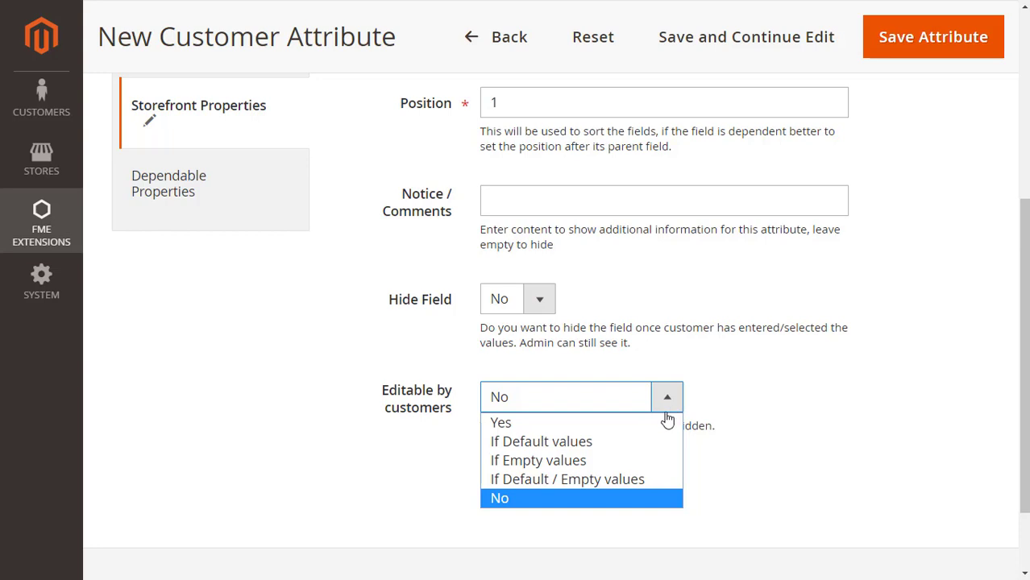
pyautogui.click(659, 422)
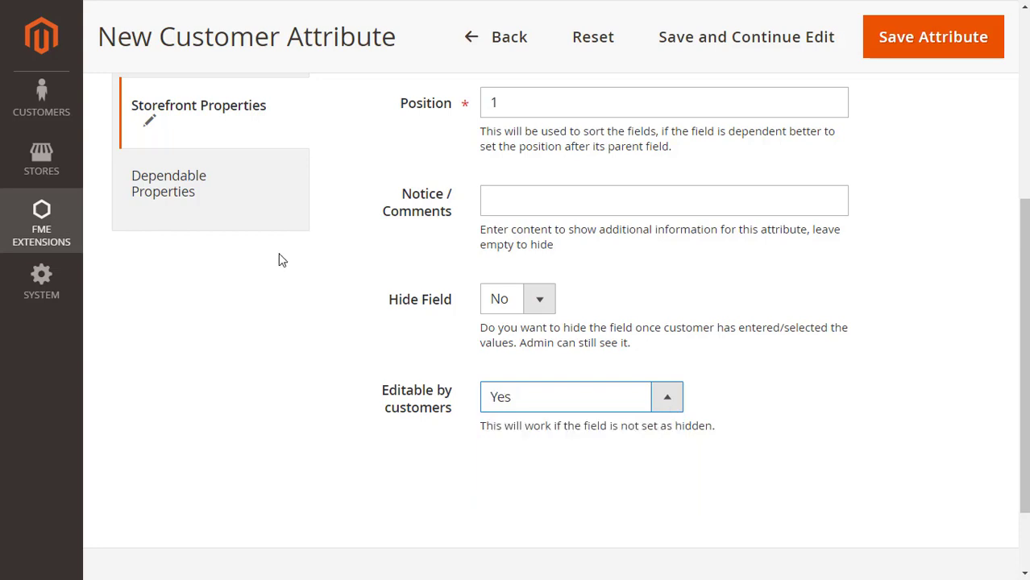
pyautogui.click(193, 193)
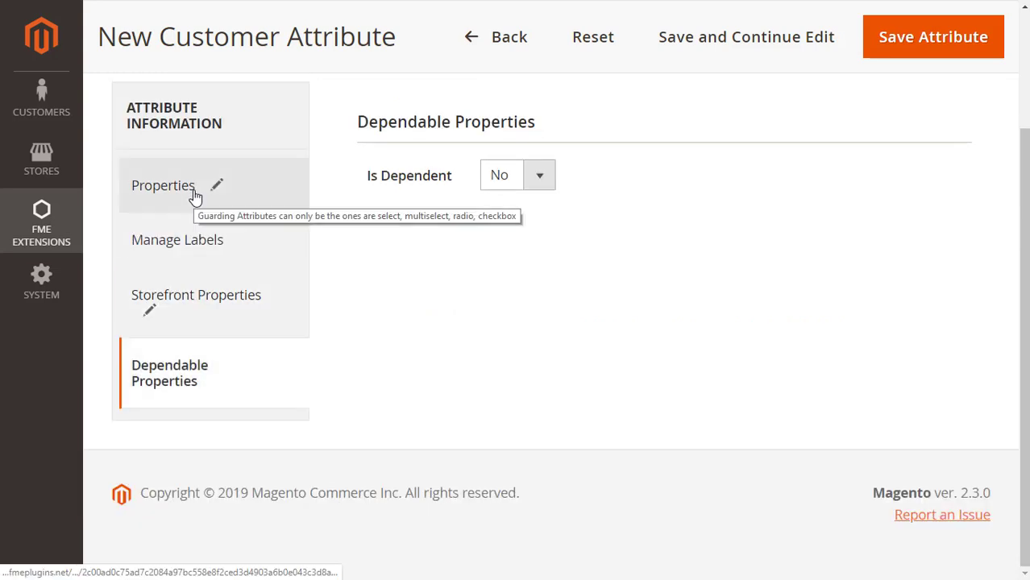
pyautogui.click(504, 177)
pyautogui.click(520, 201)
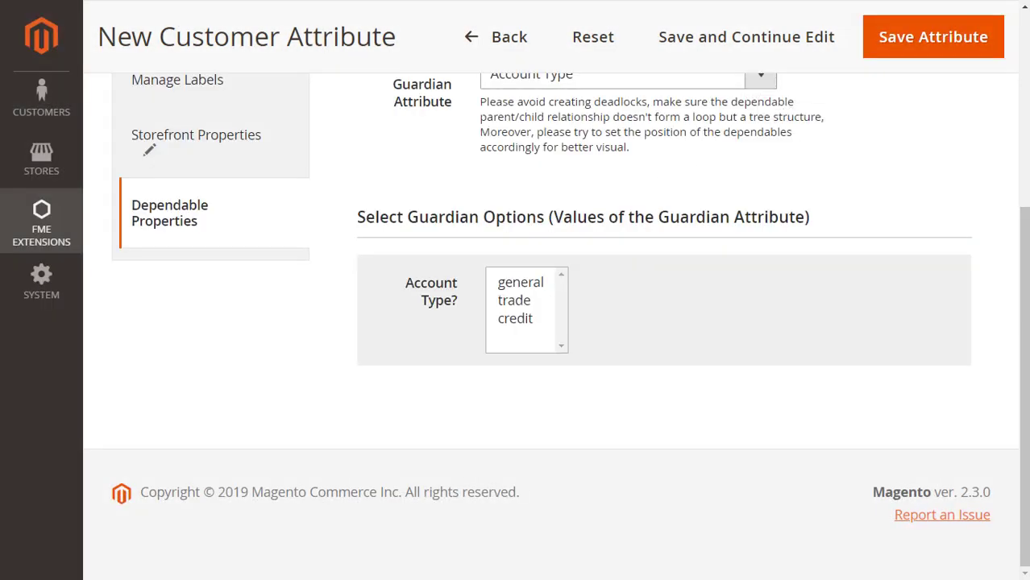
pyautogui.scroll(1, 737, 137)
pyautogui.click(758, 143)
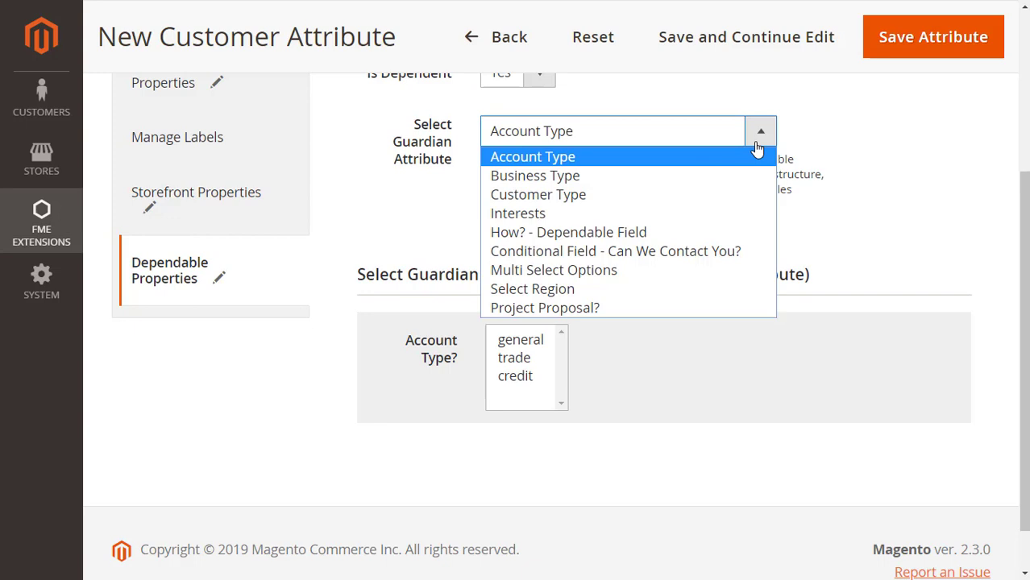
pyautogui.click(547, 83)
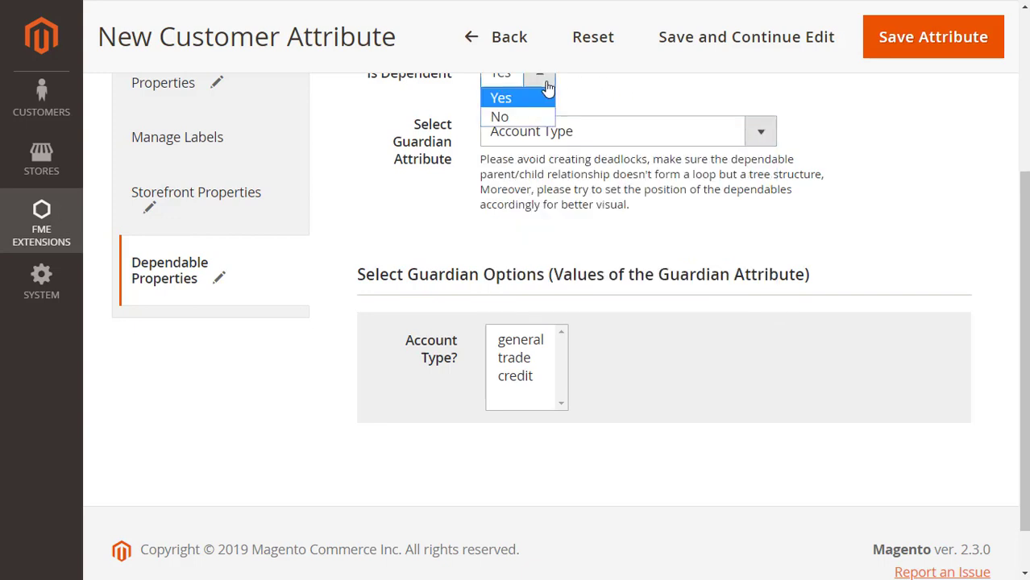
pyautogui.click(500, 118)
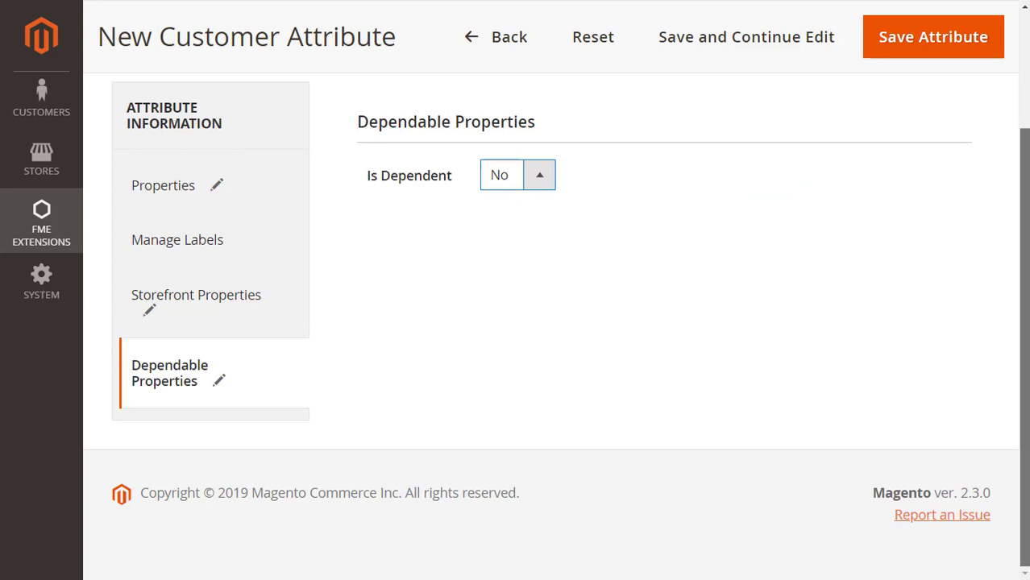
pyautogui.scroll(2, 1001, 179)
# Switch to Customer View and expand the signup form's How did you find us dropdown showing Facebook, Twitter, Google.
pyautogui.click(928, 25)
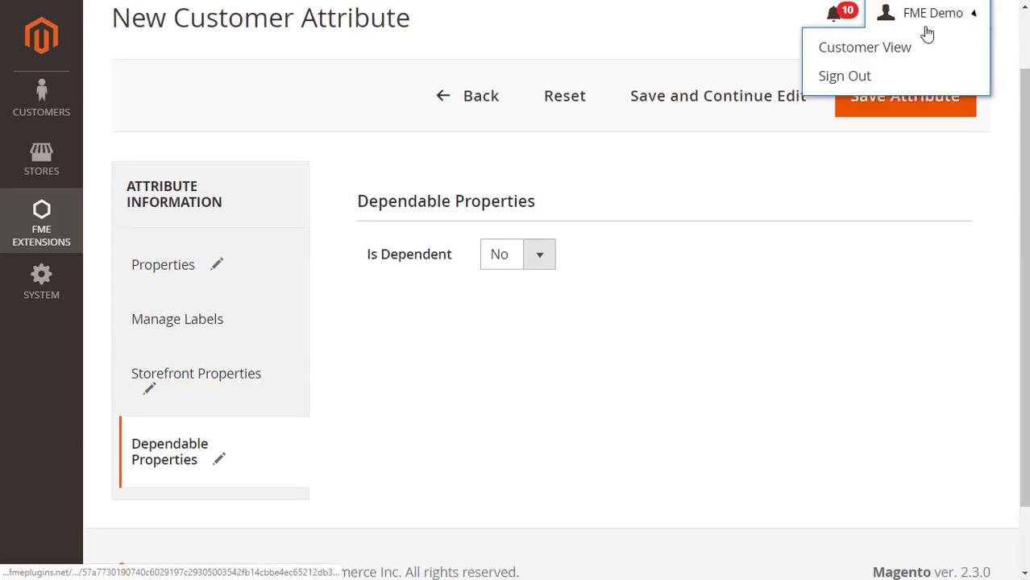
pyautogui.click(916, 52)
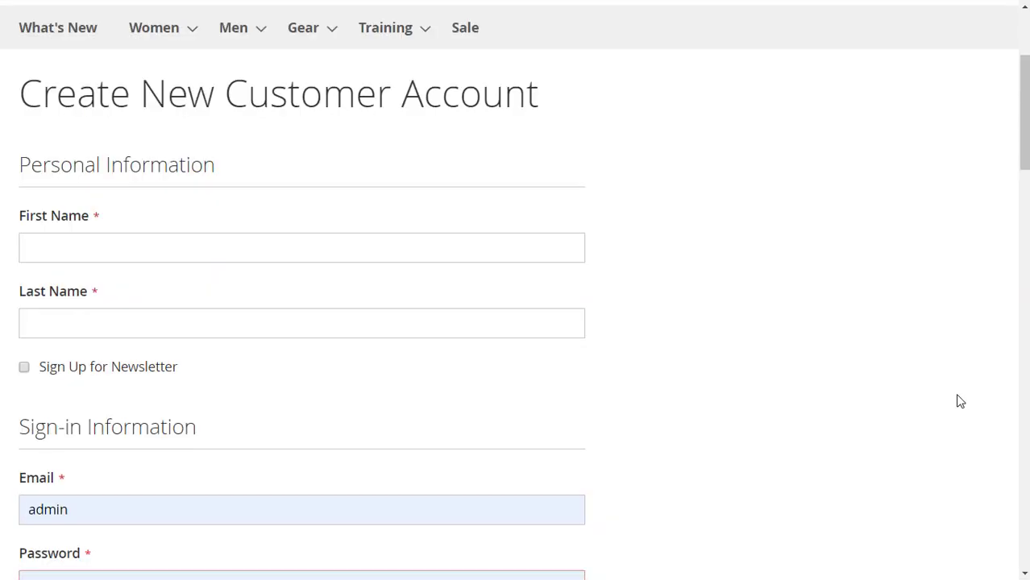
pyautogui.scroll(-6, 960, 401)
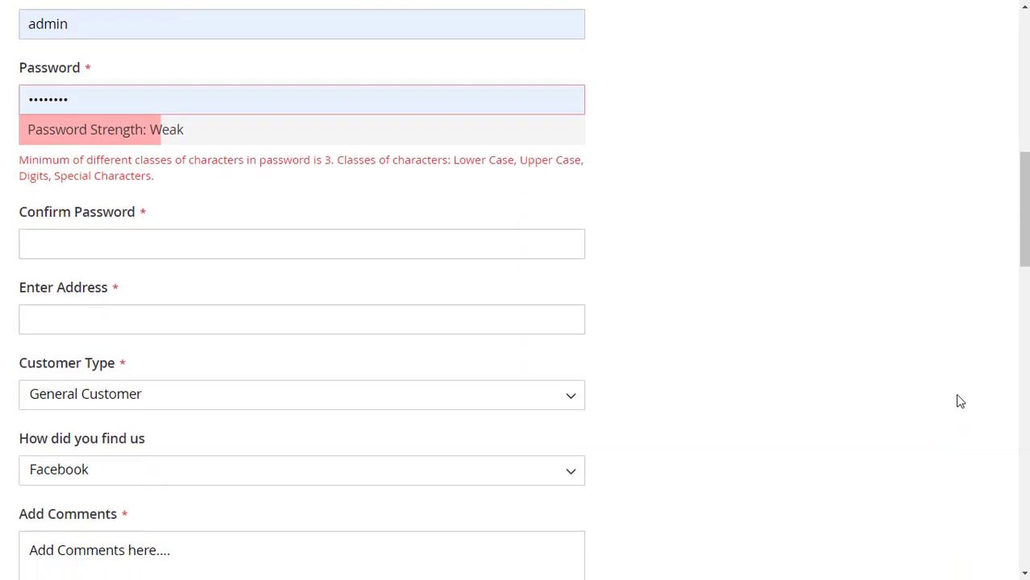
pyautogui.scroll(-2, 960, 401)
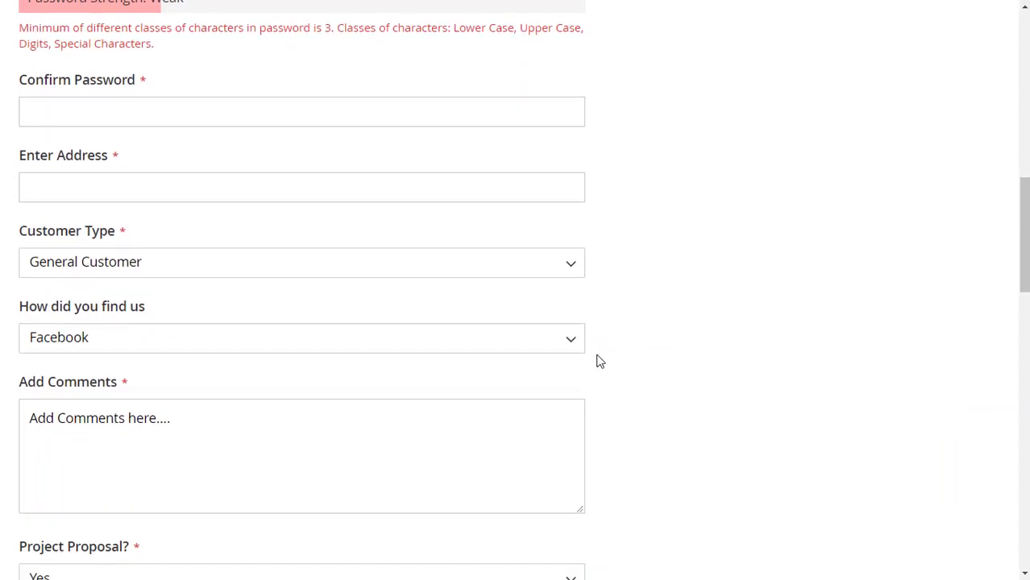
pyautogui.click(575, 348)
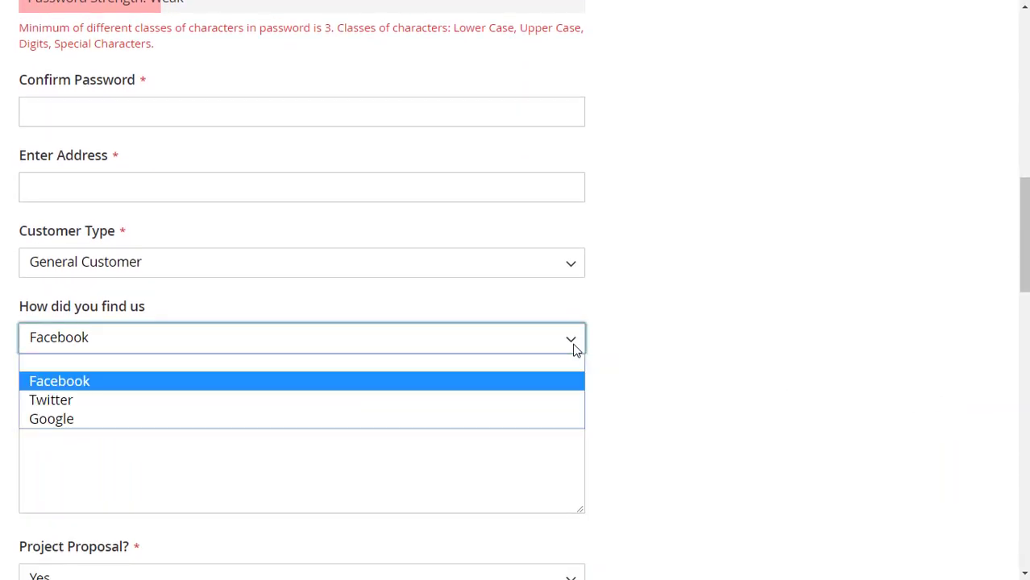